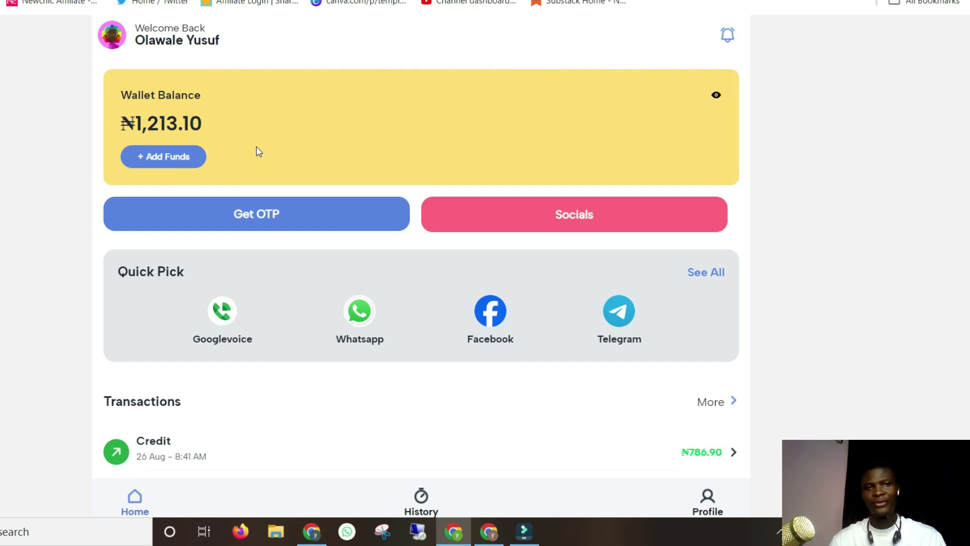
Step: Open the Get OTP list of services
scroll(242, 151, down, 4)
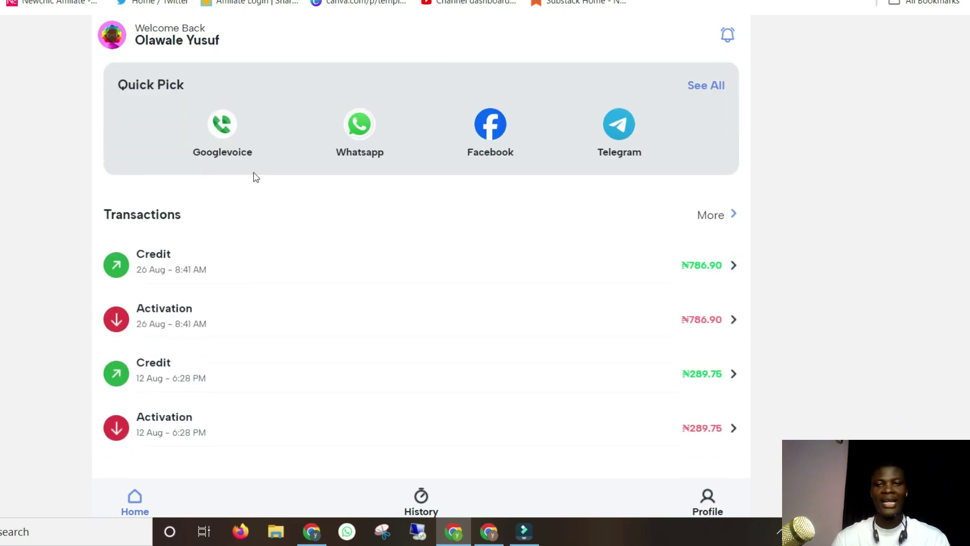
scroll(234, 277, up, 4)
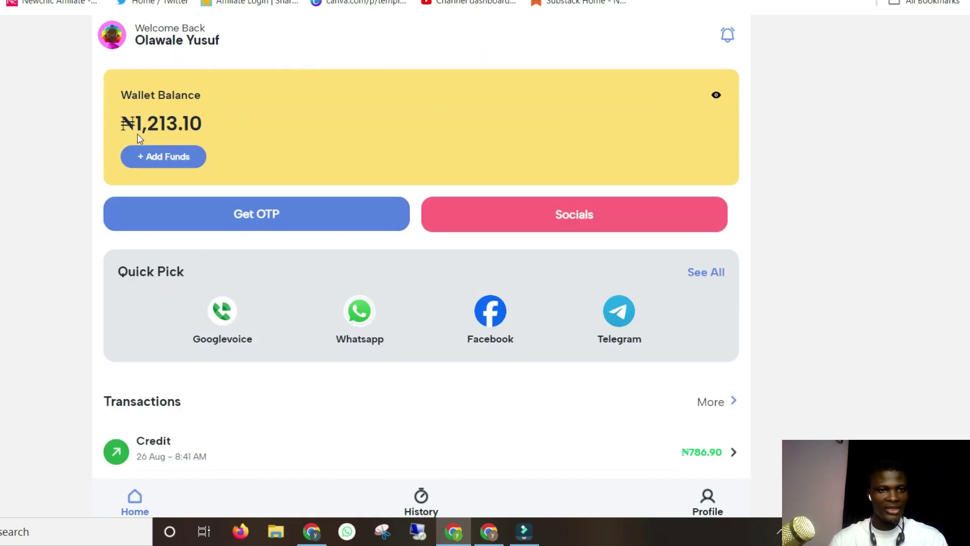
scroll(222, 144, down, 4)
scroll(151, 137, up, 4)
scroll(253, 177, down, 3)
scroll(250, 181, up, 2)
scroll(225, 160, down, 1)
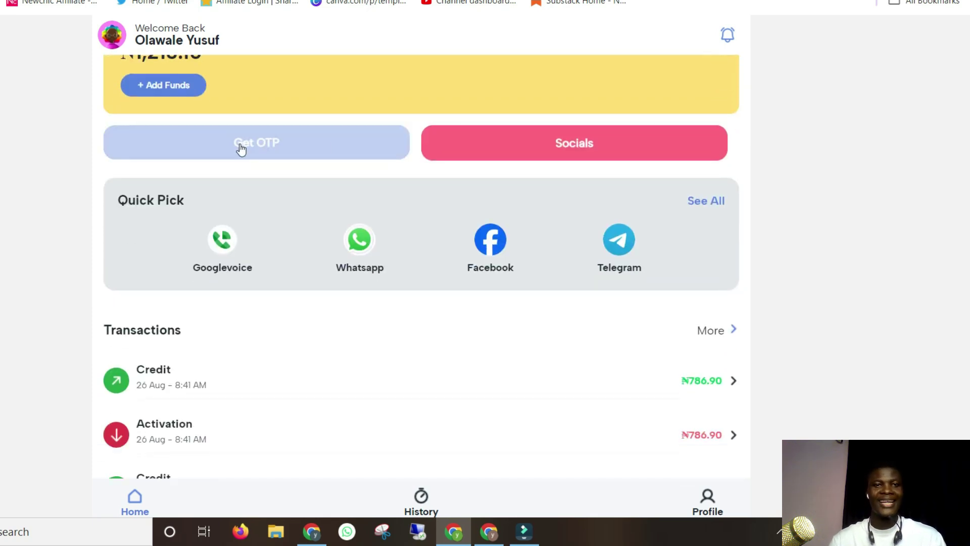
click(241, 146)
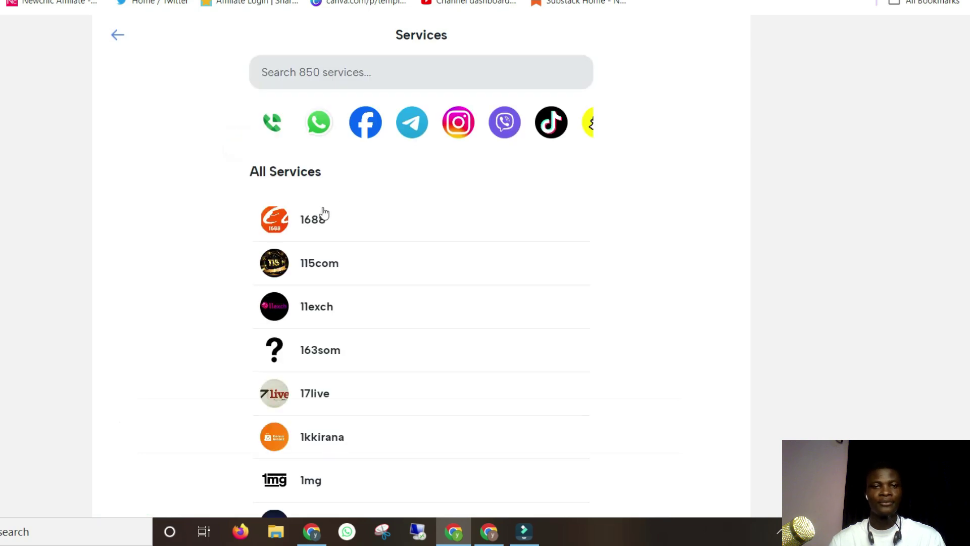
scroll(353, 232, down, 1)
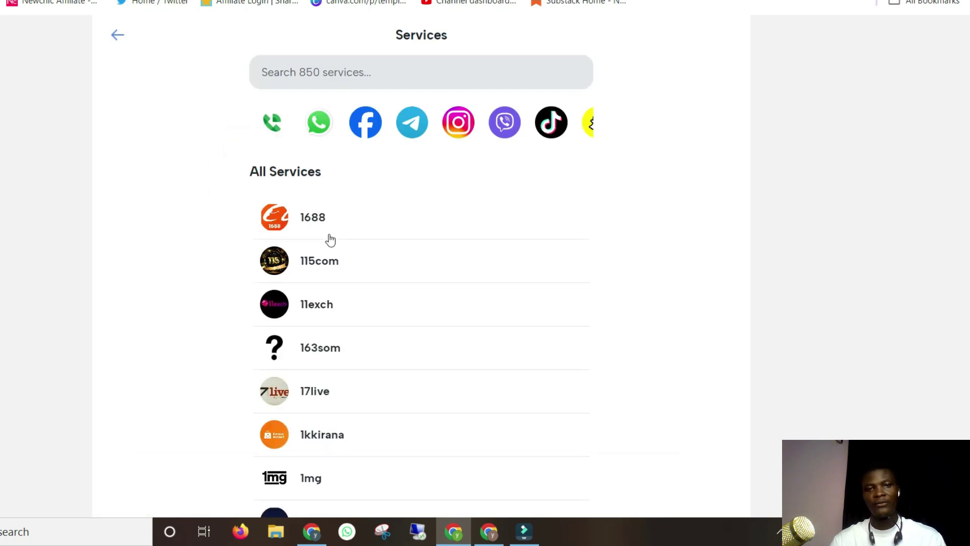
scroll(309, 313, up, 1)
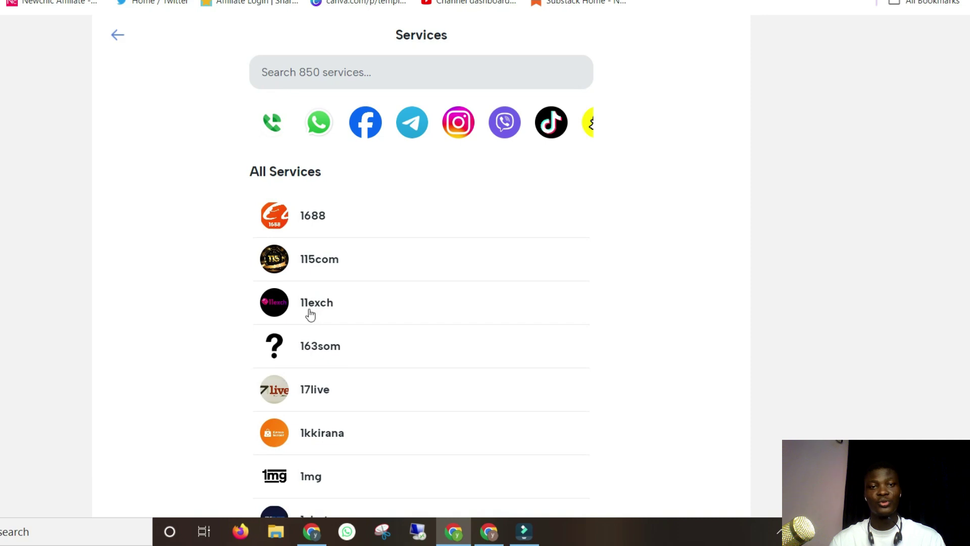
Step: Search for 'paypal' and choose the Paypal service
click(331, 74)
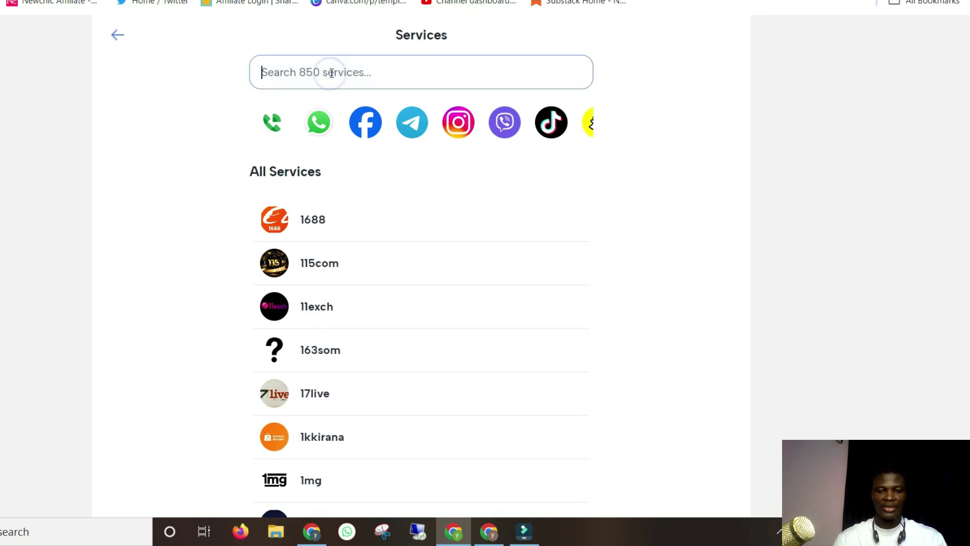
text(paypal)
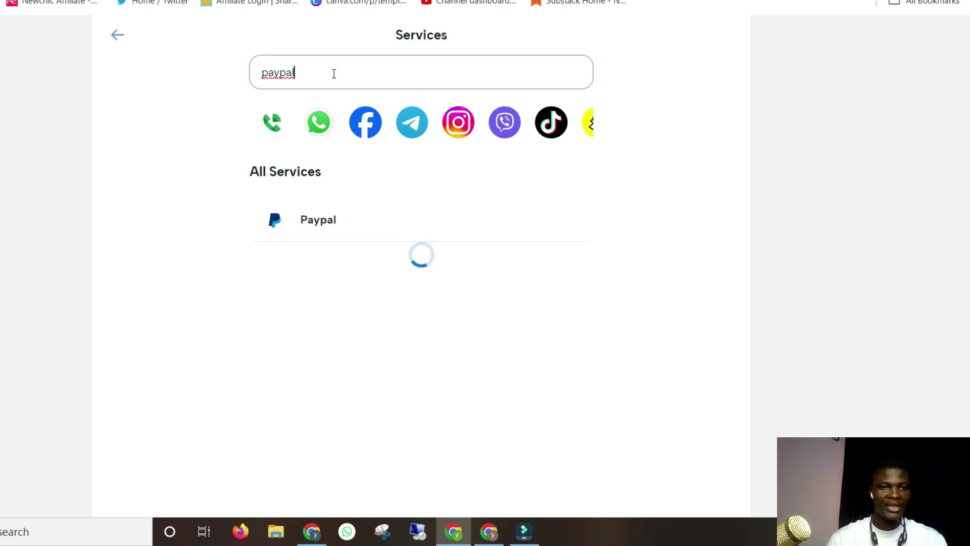
click(319, 223)
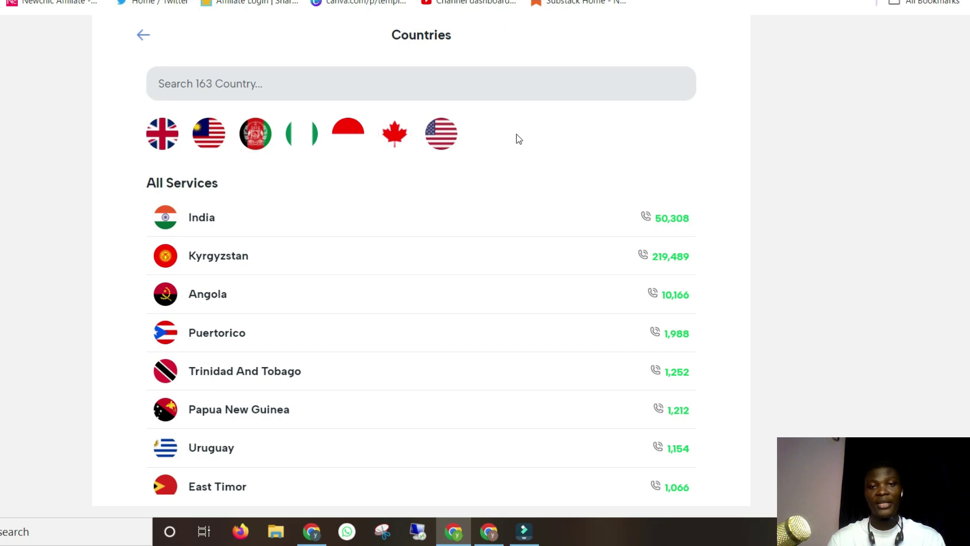
Step: Pick the United States as the country for the Paypal number
scroll(191, 298, down, 4)
scroll(190, 305, up, 4)
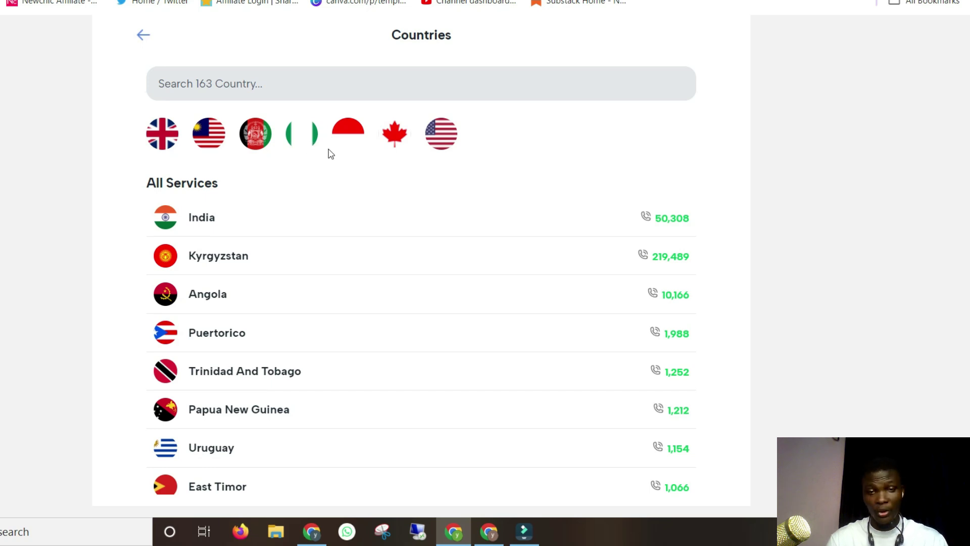
click(438, 146)
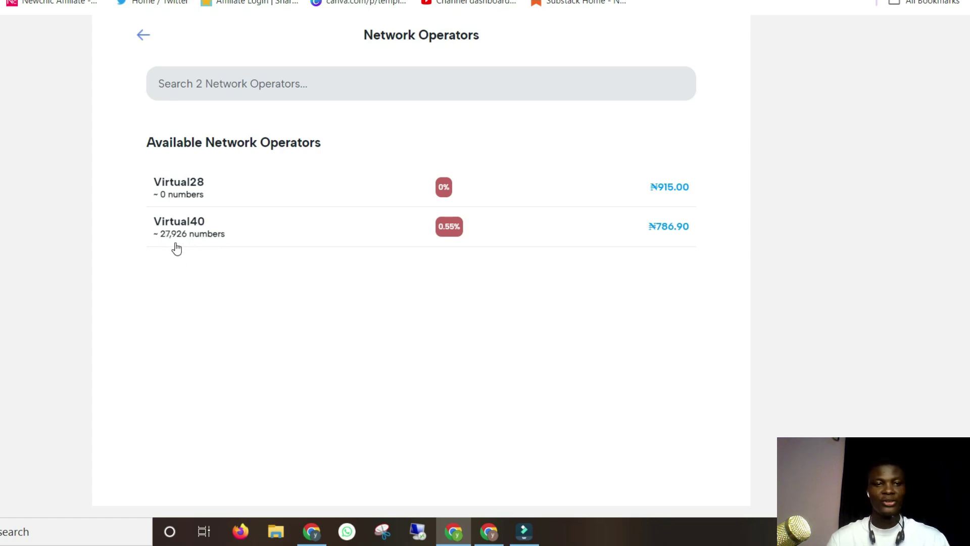
Step: Buy the Virtual40 operator's number at ₦786.90 and confirm the charge
click(666, 227)
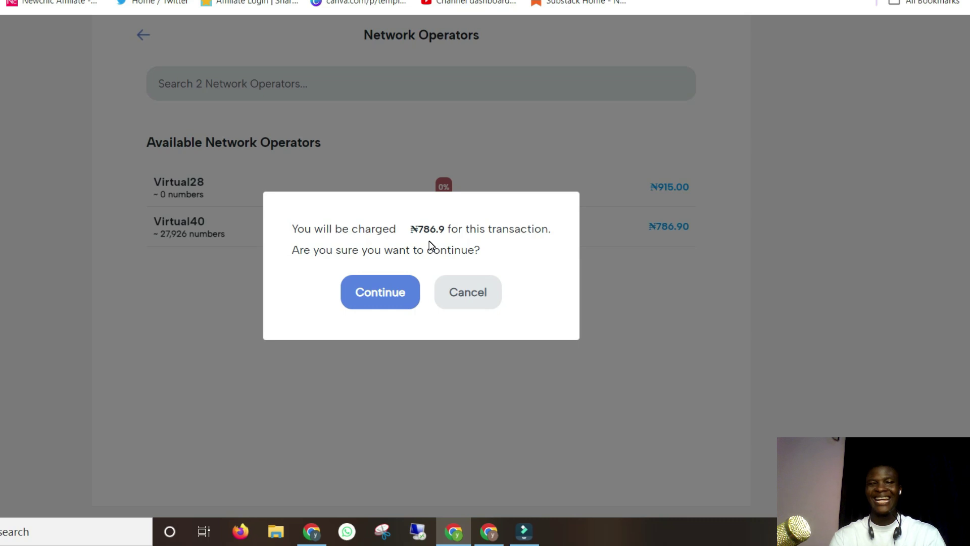
click(394, 303)
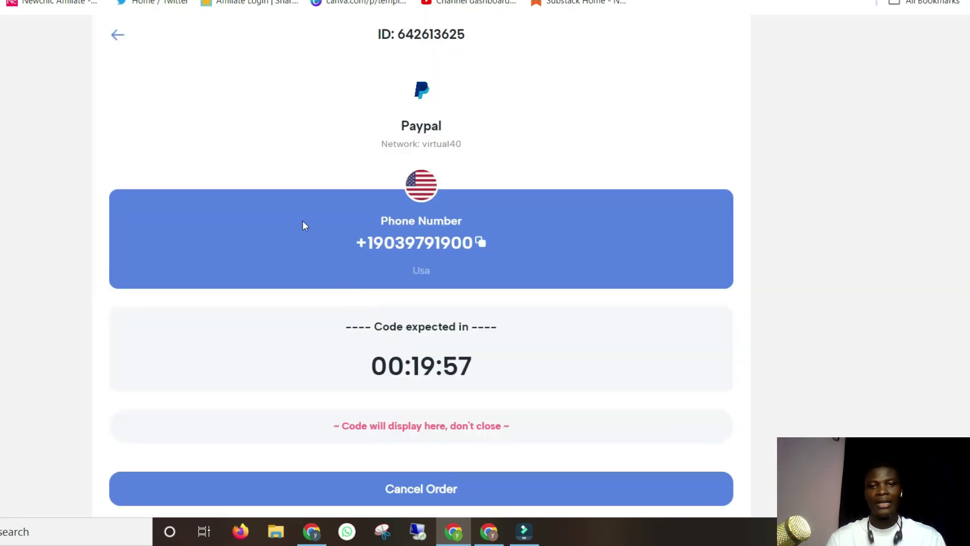
Step: Copy the assigned US Paypal phone number to the clipboard and dismiss the notice
scroll(373, 236, down, 1)
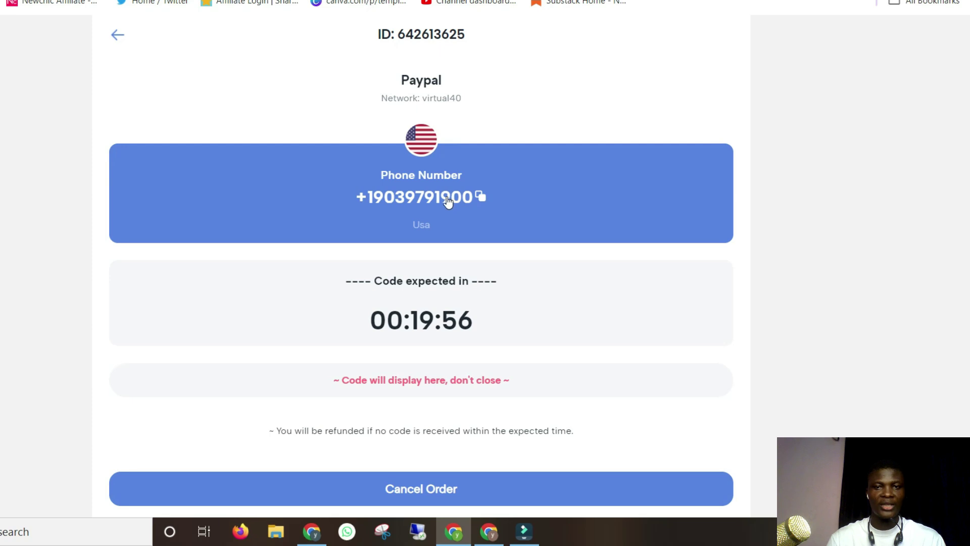
click(480, 198)
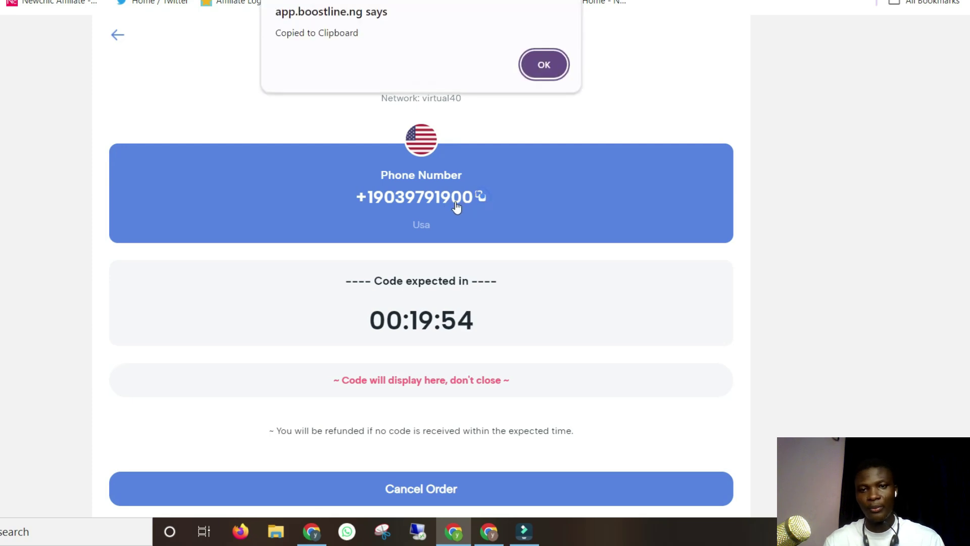
click(540, 71)
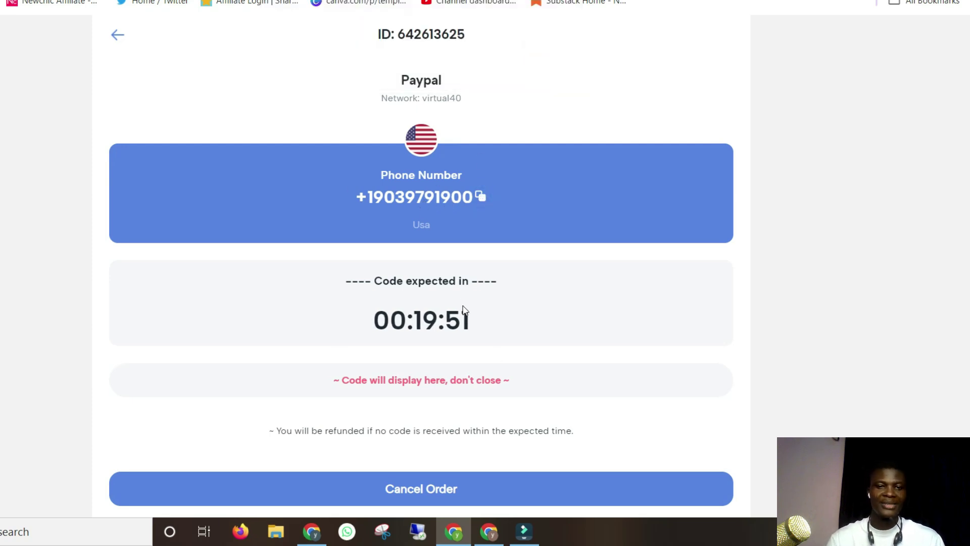
drag(463, 383, 321, 388)
click(414, 392)
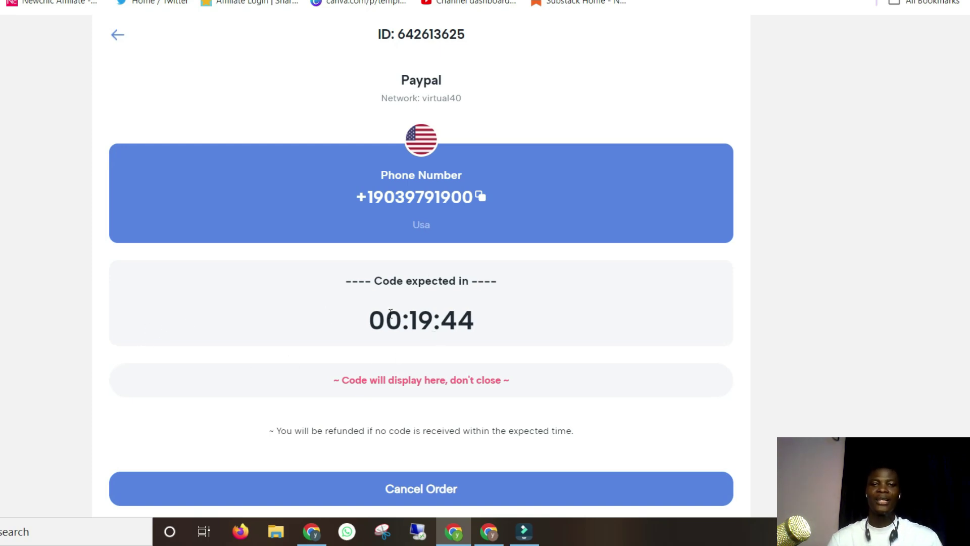
double_click(474, 317)
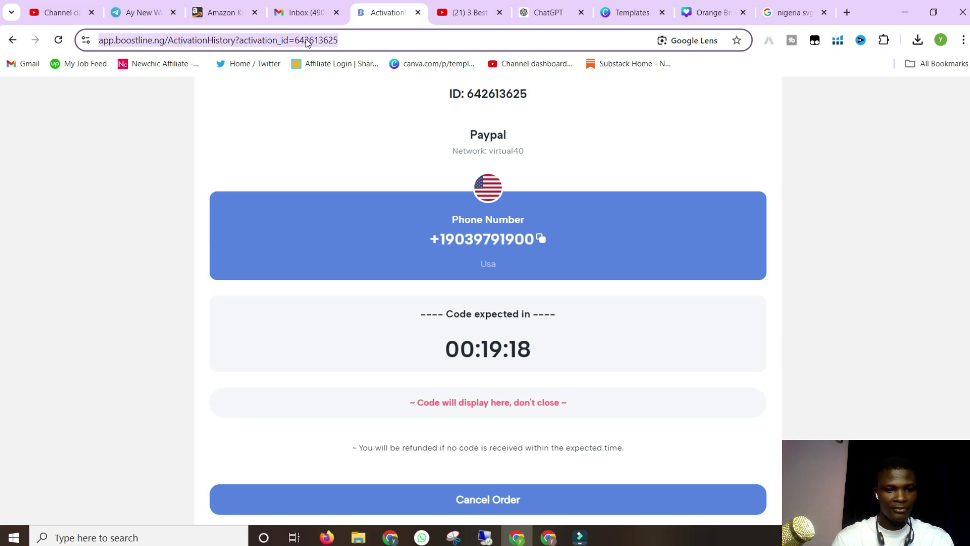
Step: Go to the boostline.ng homepage and scroll through the landing page
text(bos)
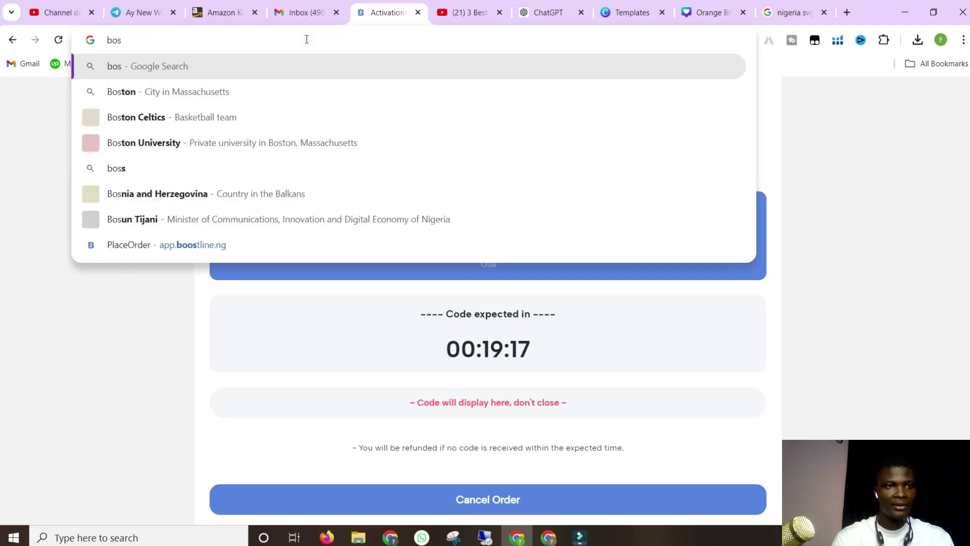
key(BackSpace)
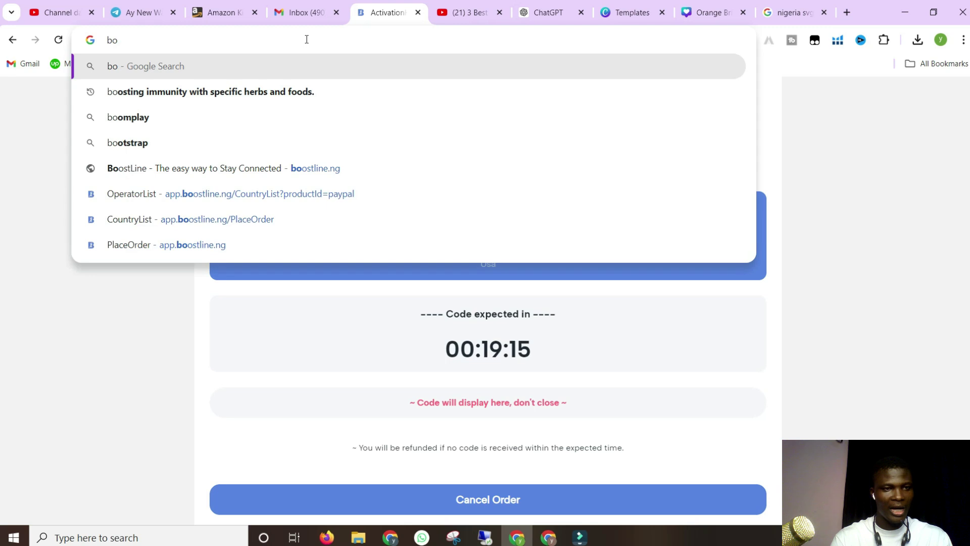
text(ostline.ng)
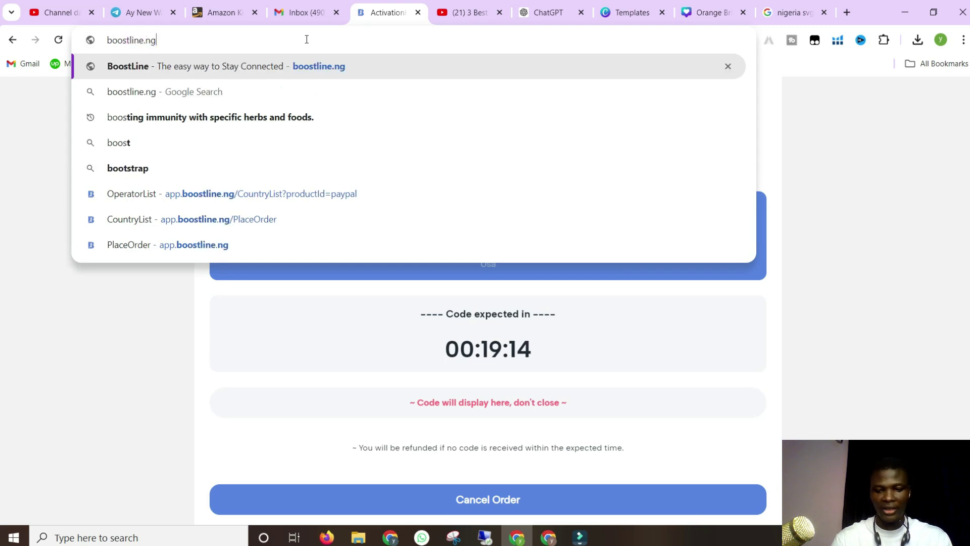
key(Return)
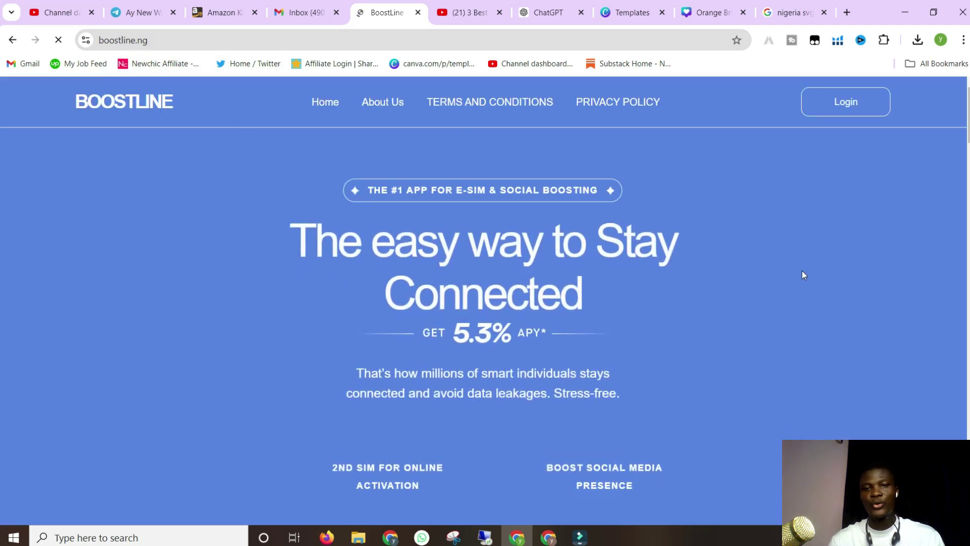
scroll(801, 271, down, 3)
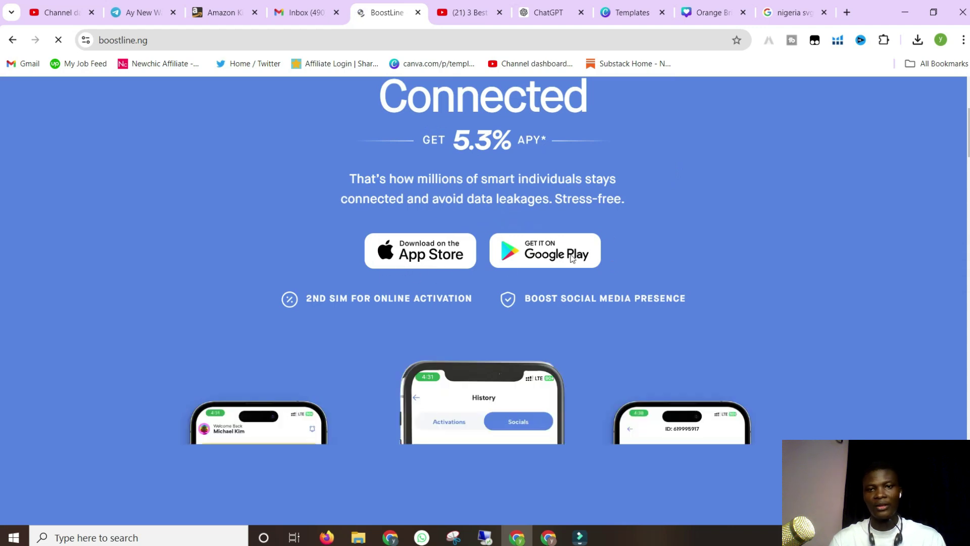
scroll(652, 250, up, 3)
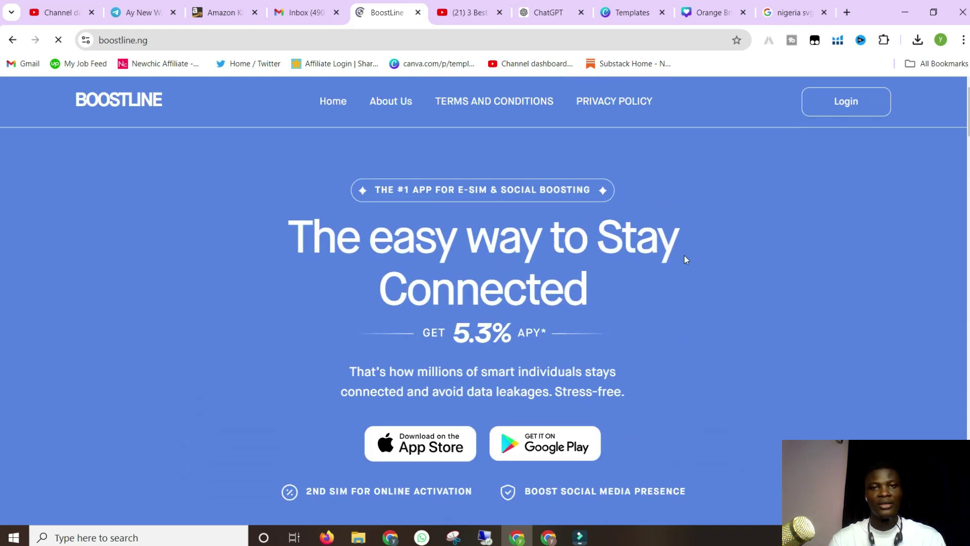
scroll(678, 217, down, 10)
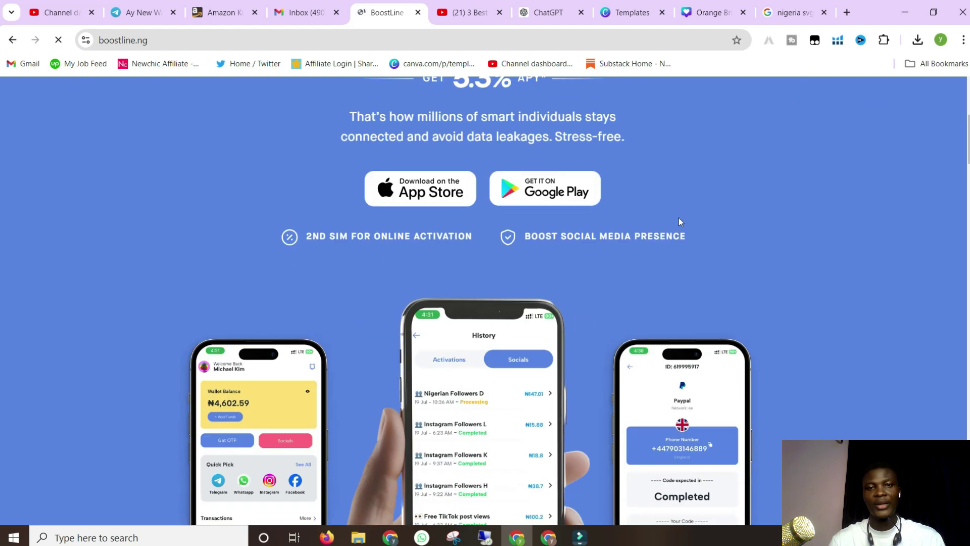
scroll(678, 224, up, 8)
scroll(690, 227, up, 3)
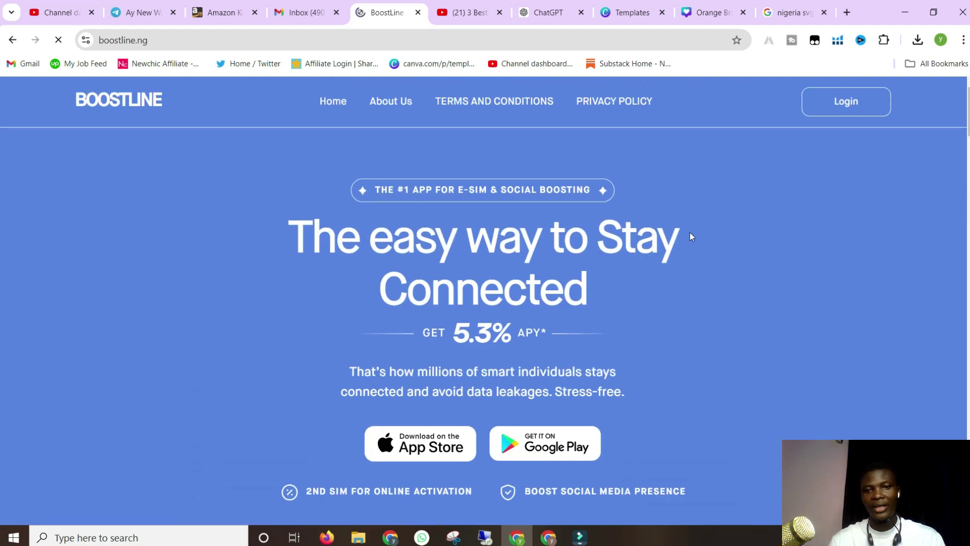
Step: Log in, check the ₦786.90 Paypal activation transaction, and return to the ₦426.20 dashboard
click(846, 102)
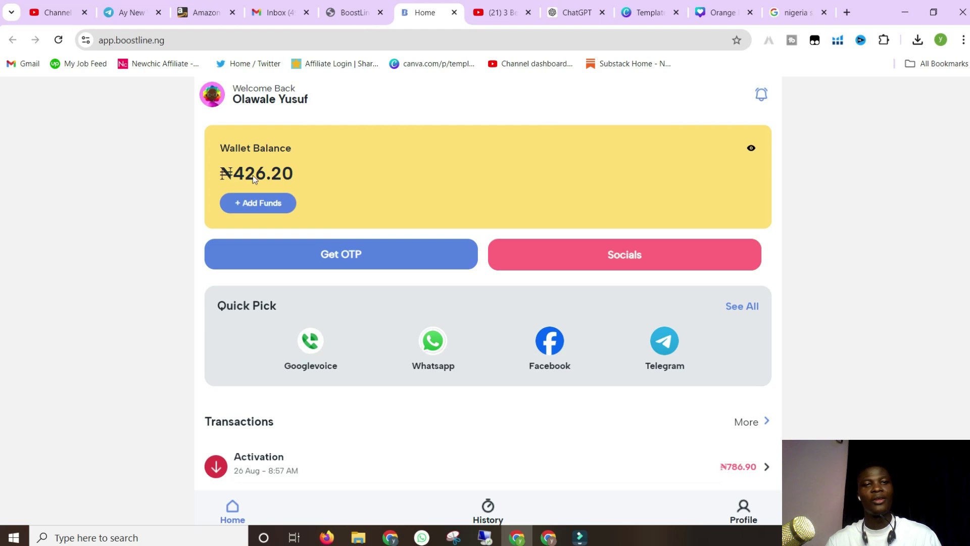
scroll(424, 252, down, 3)
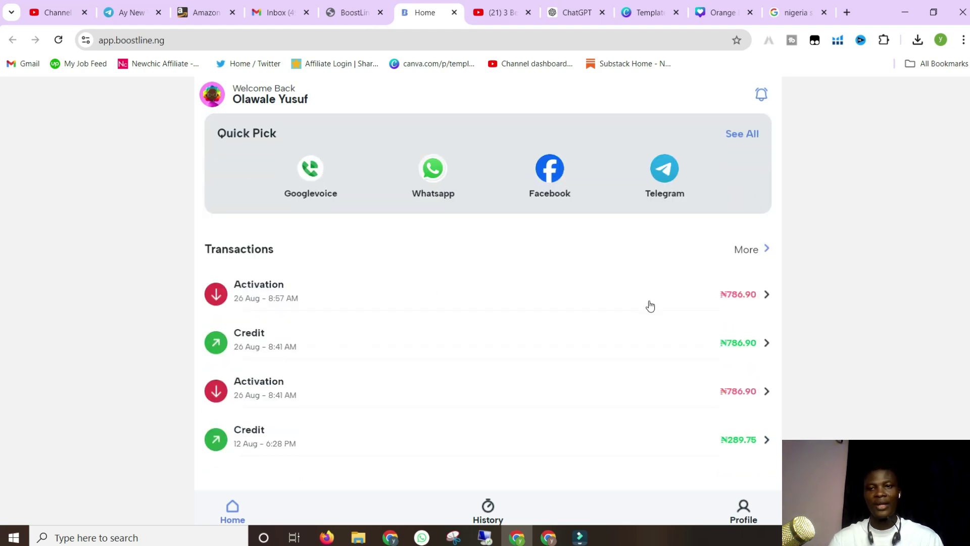
click(632, 305)
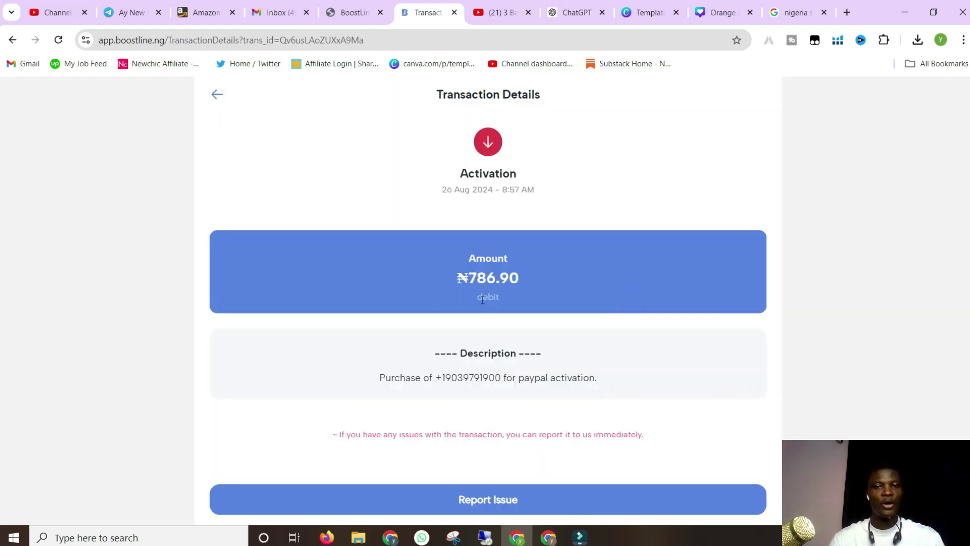
click(214, 95)
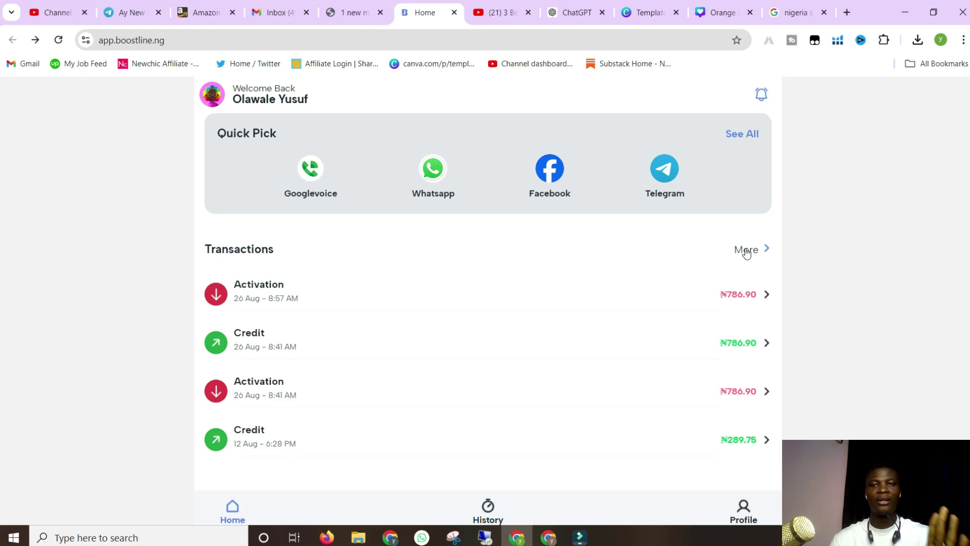
scroll(728, 248, up, 3)
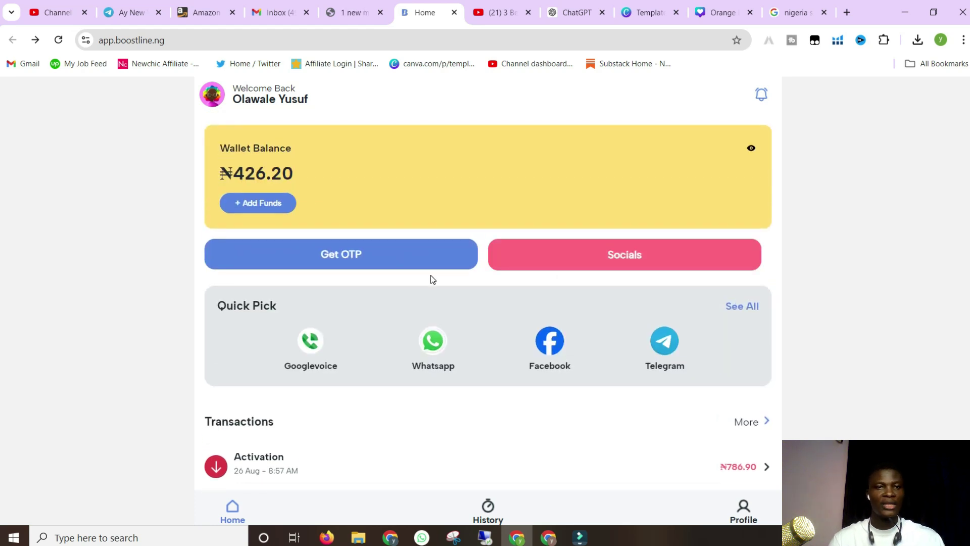